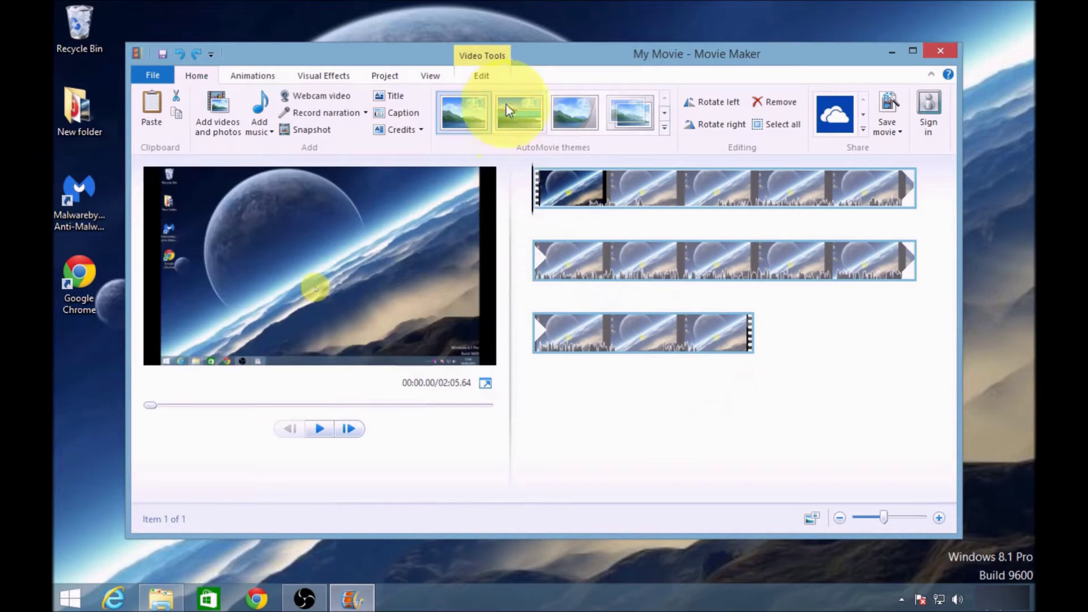
Step: Open the Trim tool and scrub the preview to inspect the clip's start (around 18 s) and its end
{"action": "left_click", "coordinate": [481, 76]}
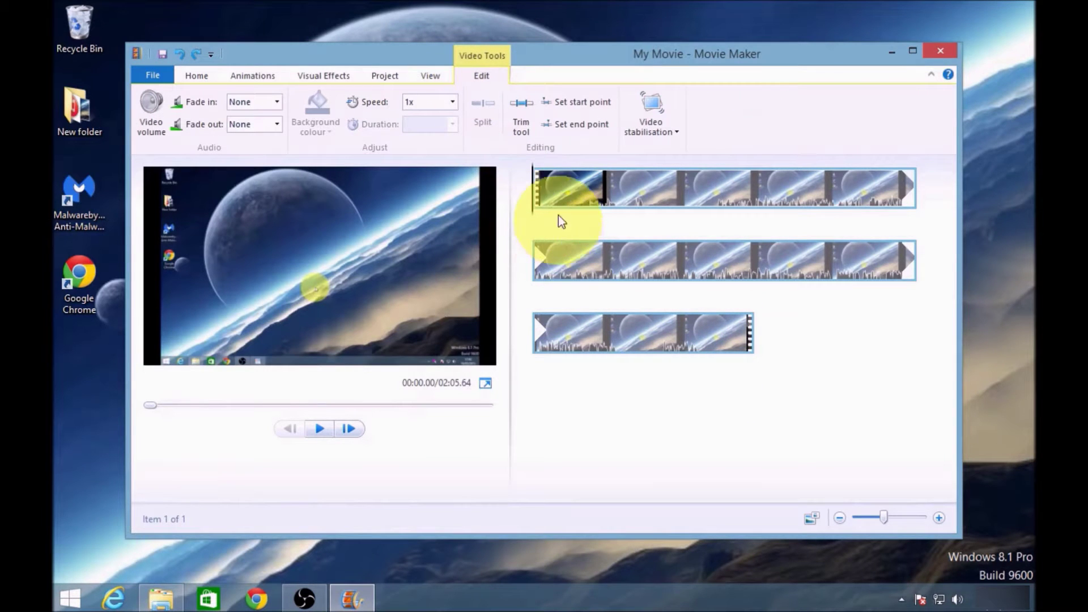
{"action": "left_click", "coordinate": [524, 116]}
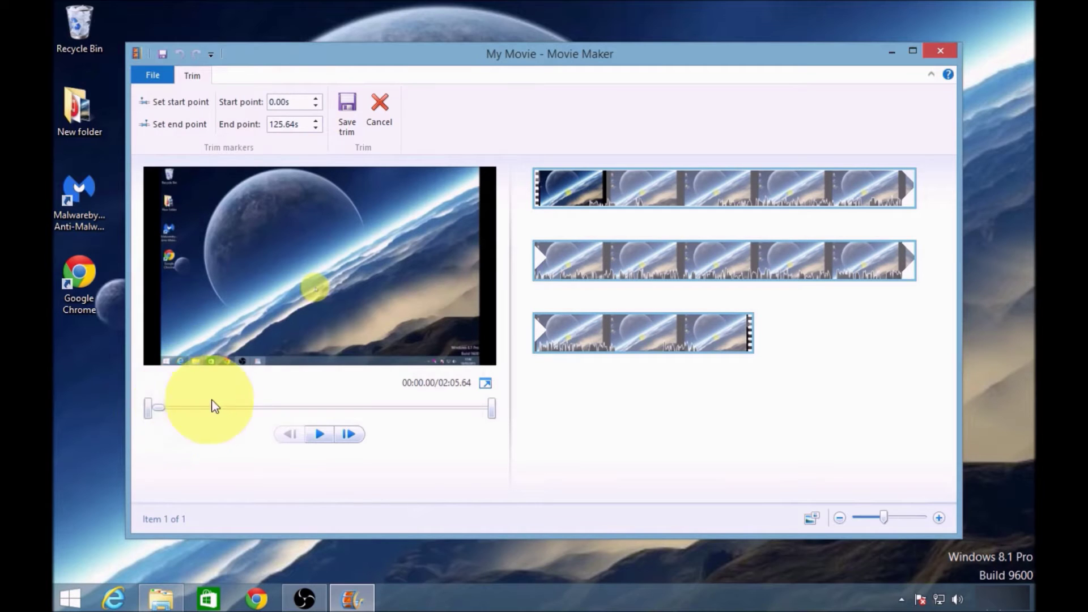
{"action": "left_click_drag", "start_coordinate": [161, 415], "coordinate": [214, 418]}
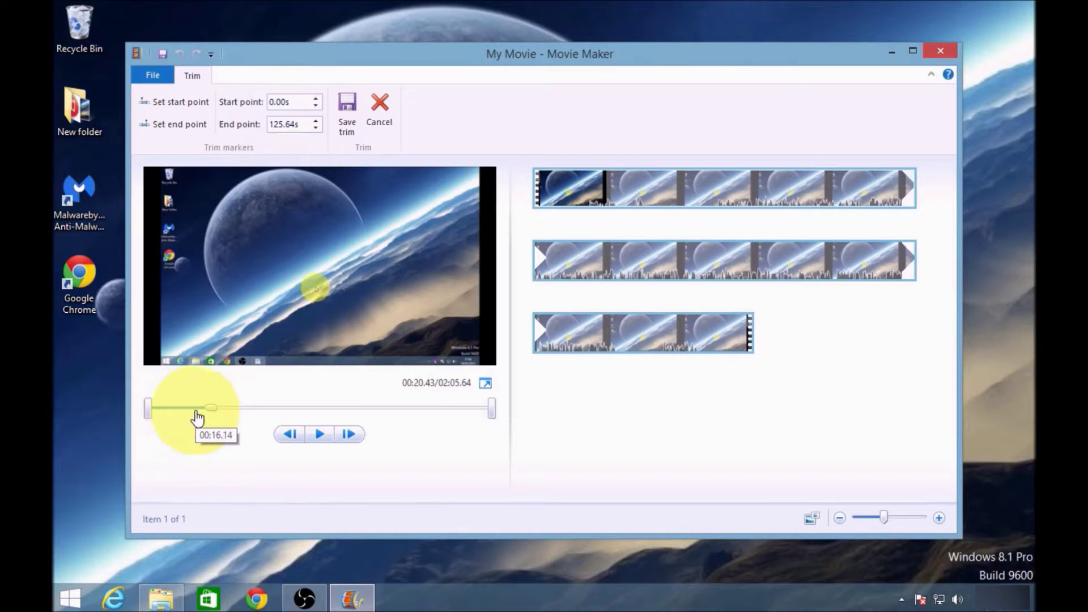
{"action": "left_click_drag", "start_coordinate": [211, 413], "coordinate": [481, 417]}
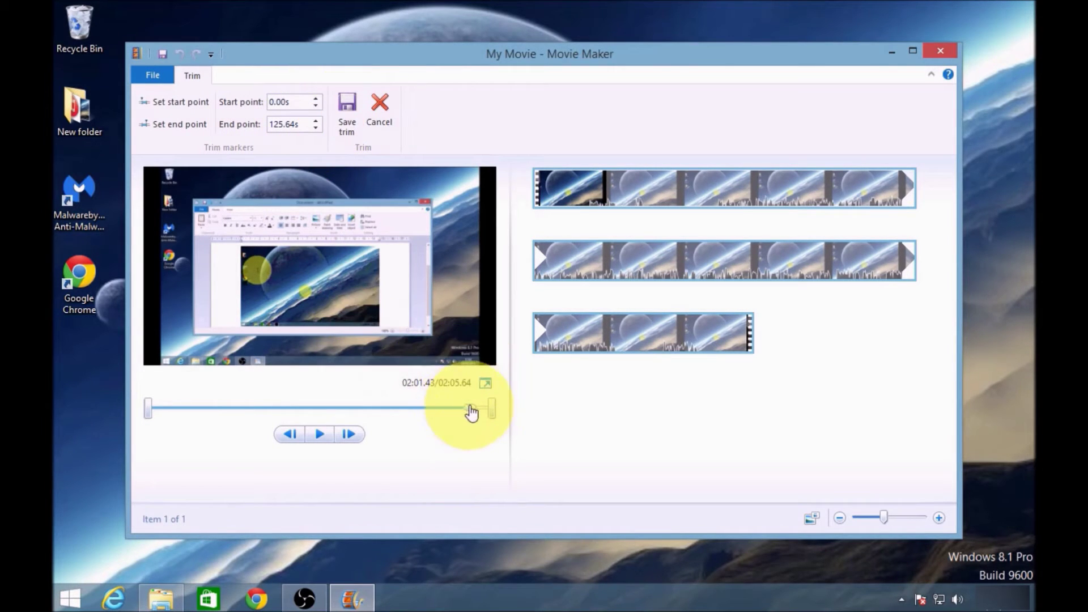
{"action": "left_click_drag", "start_coordinate": [469, 408], "coordinate": [156, 413]}
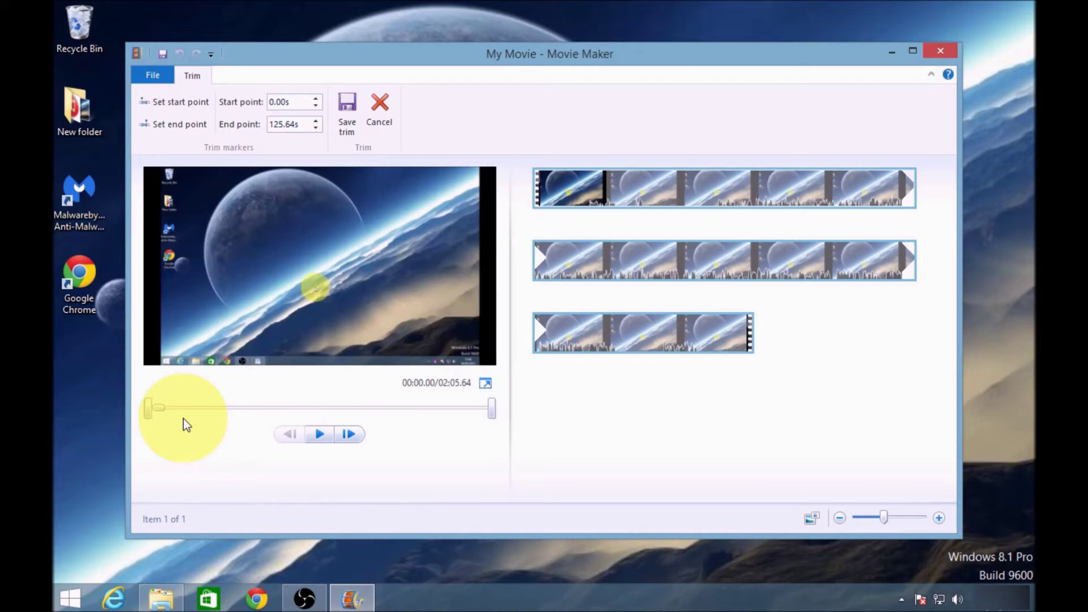
{"action": "left_click_drag", "start_coordinate": [162, 413], "coordinate": [213, 419]}
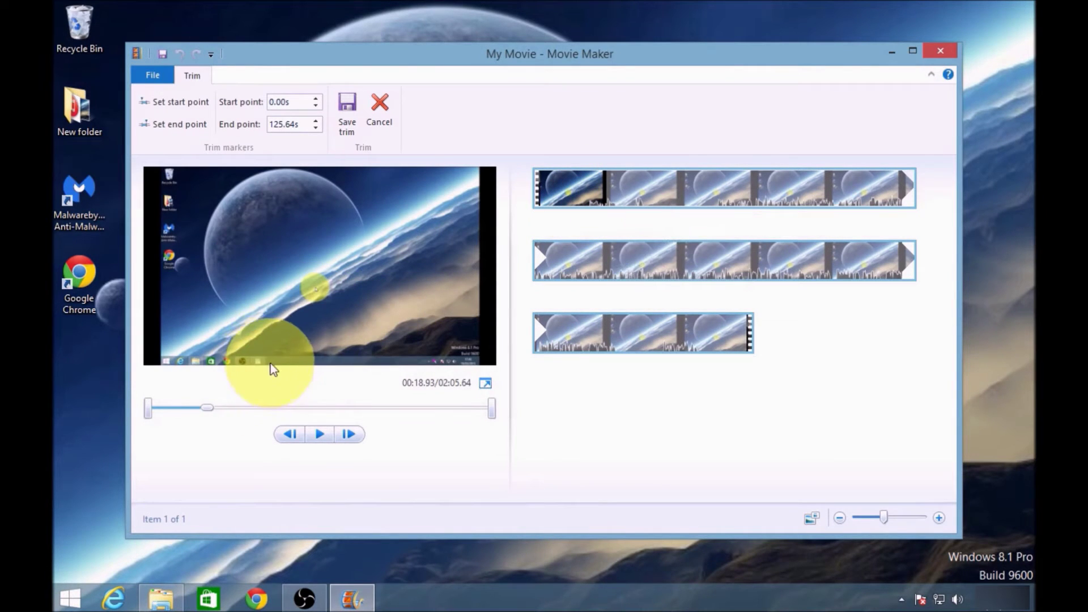
Step: Set the clip's start point at about 00:07 and its end point at about 01:51.6
{"action": "left_click", "coordinate": [384, 111]}
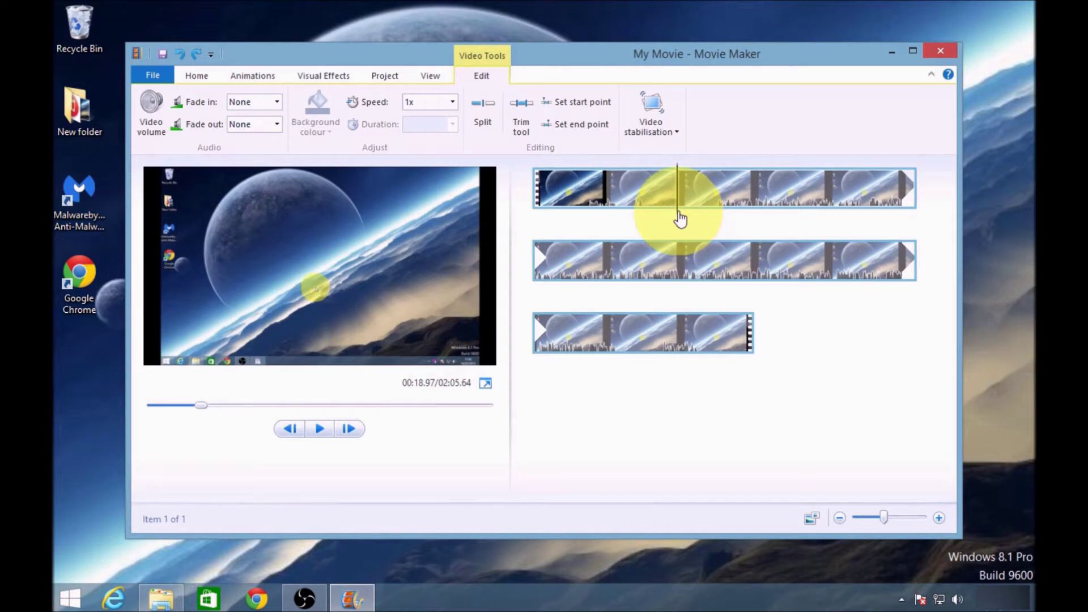
{"action": "left_click_drag", "start_coordinate": [679, 219], "coordinate": [588, 219]}
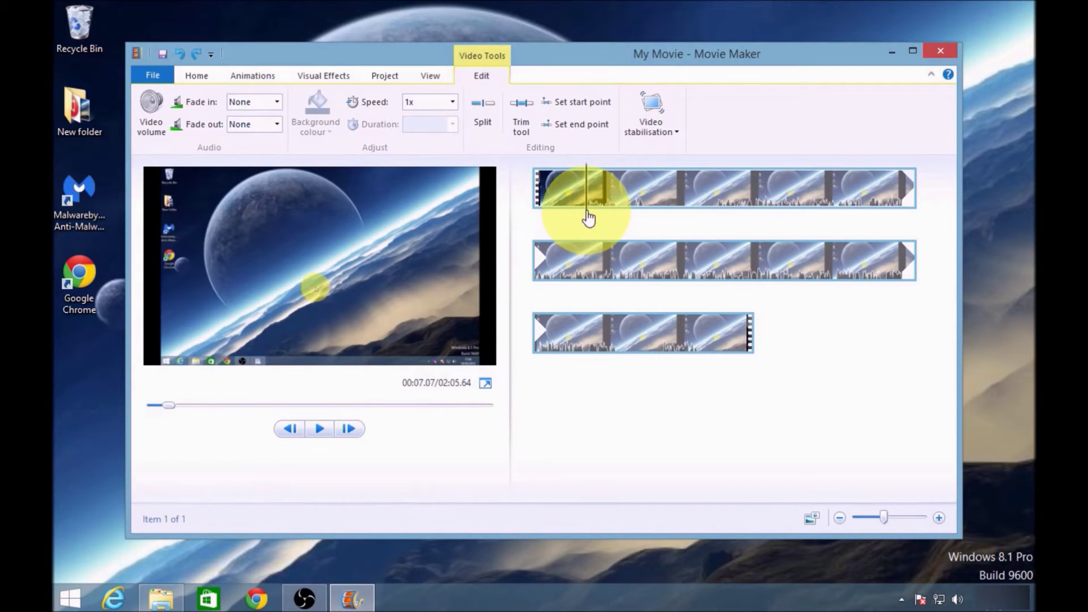
{"action": "left_click", "coordinate": [576, 105]}
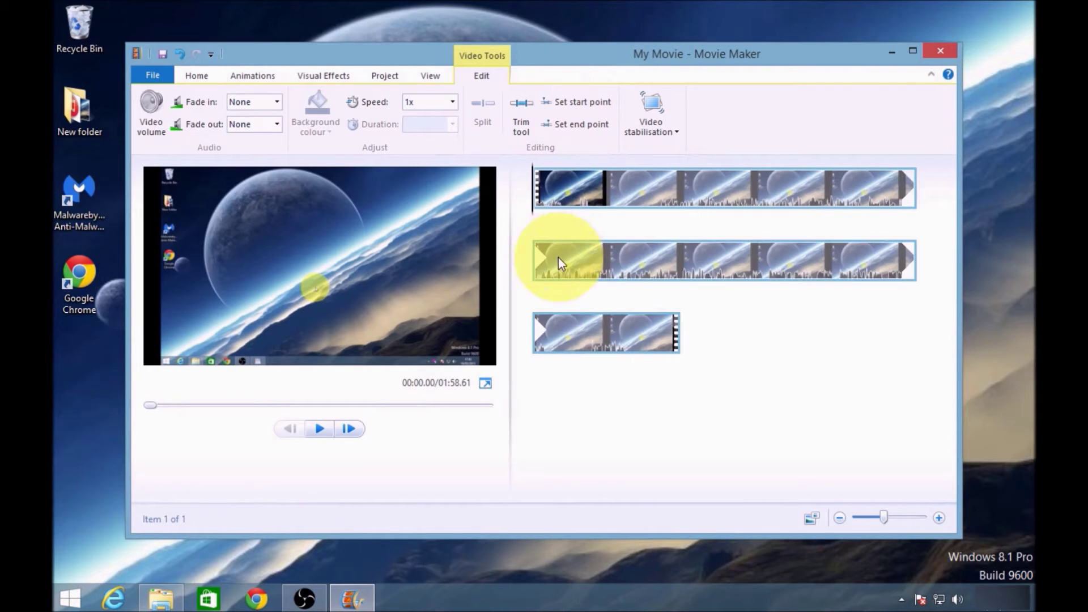
{"action": "left_click", "coordinate": [607, 350]}
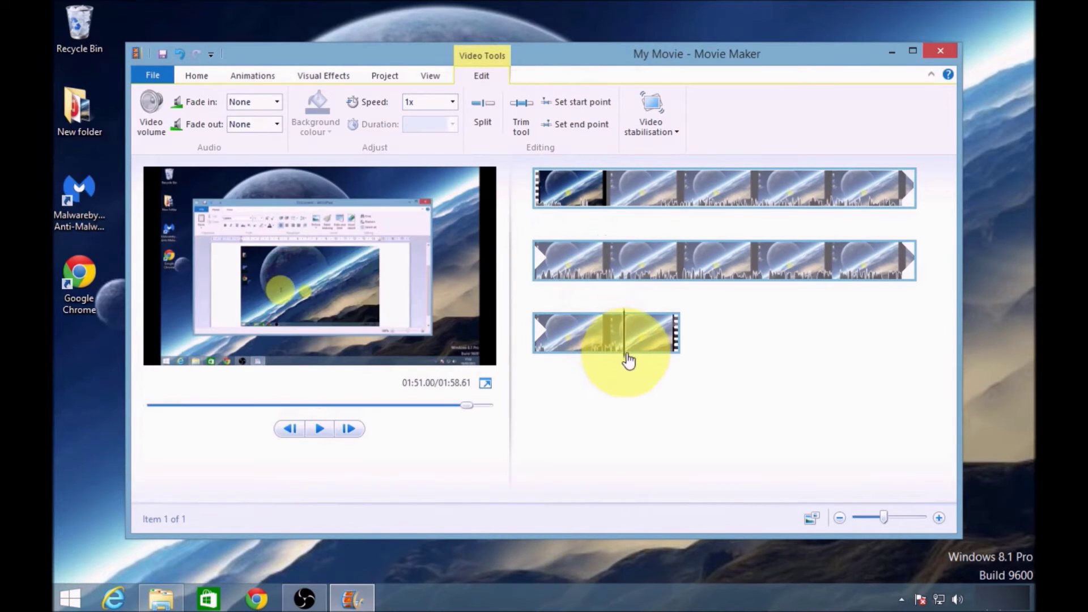
{"action": "left_click", "coordinate": [628, 360]}
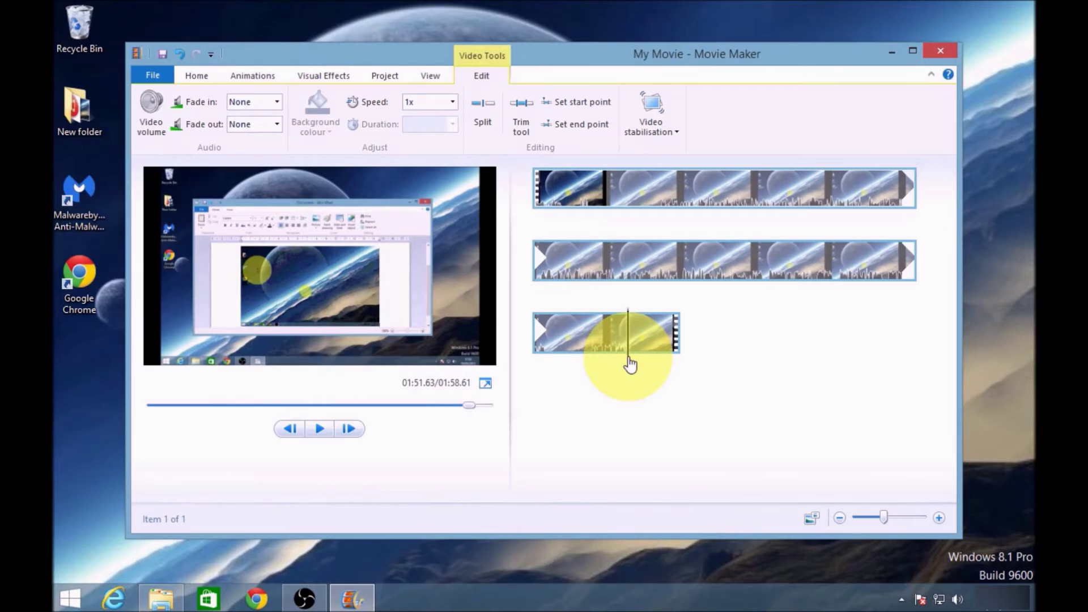
{"action": "left_click", "coordinate": [574, 123]}
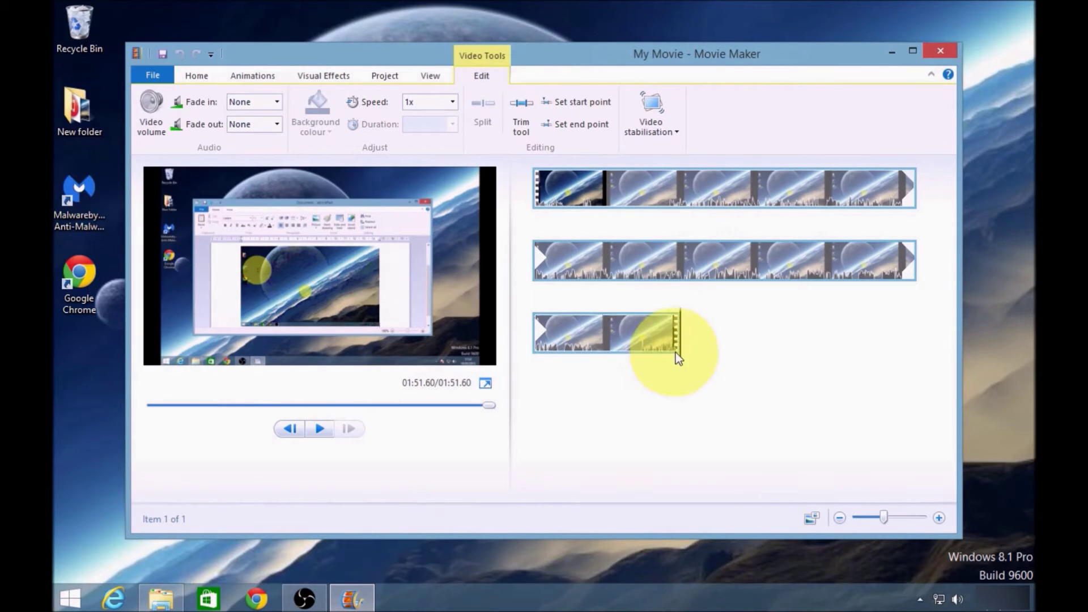
Step: Split the clip at 00:07.77 and about 00:16.80, then remove the middle piece
{"action": "left_click", "coordinate": [604, 221]}
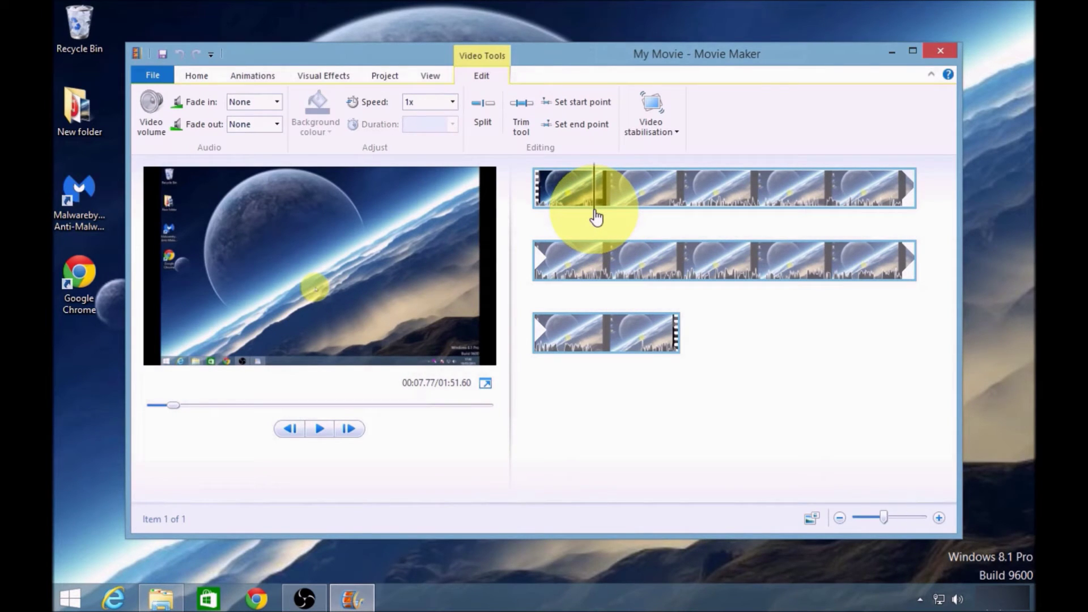
{"action": "left_click", "coordinate": [482, 109]}
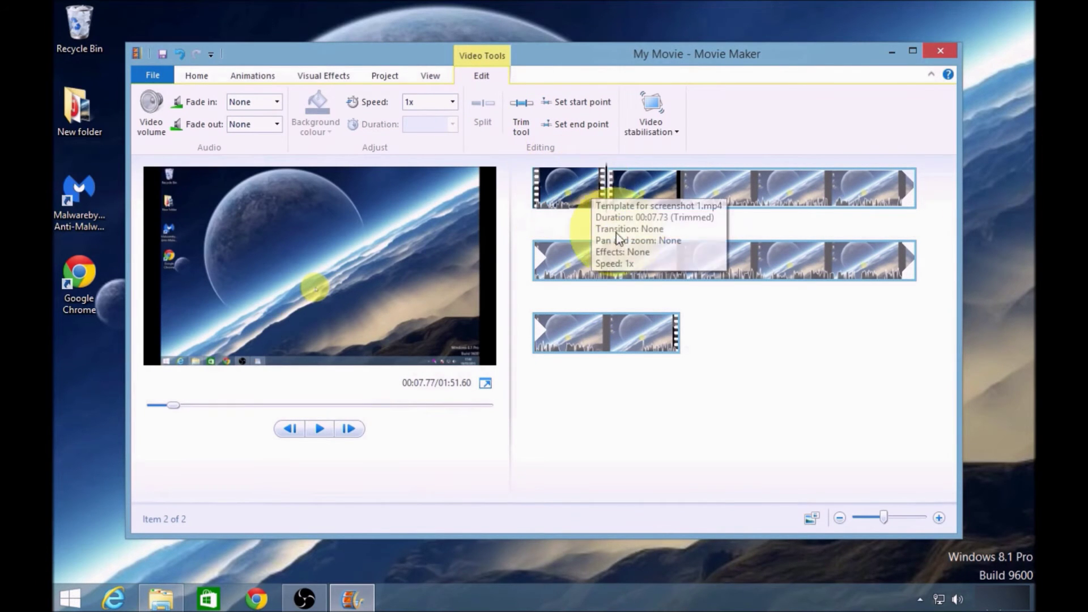
{"action": "left_click", "coordinate": [610, 220]}
{"action": "left_click_drag", "start_coordinate": [610, 220], "coordinate": [676, 220]}
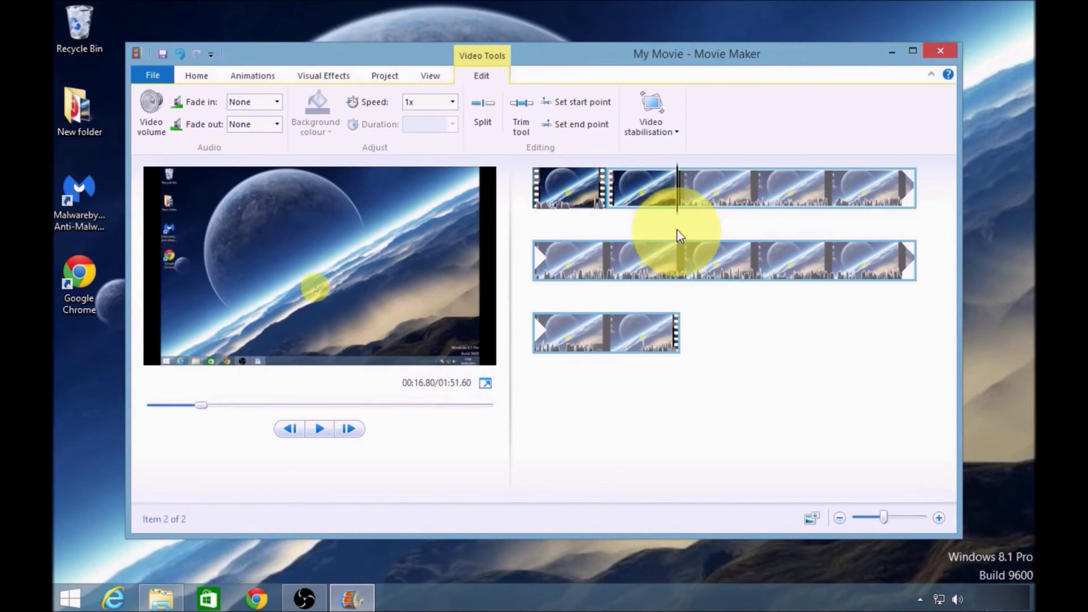
{"action": "left_click", "coordinate": [487, 116]}
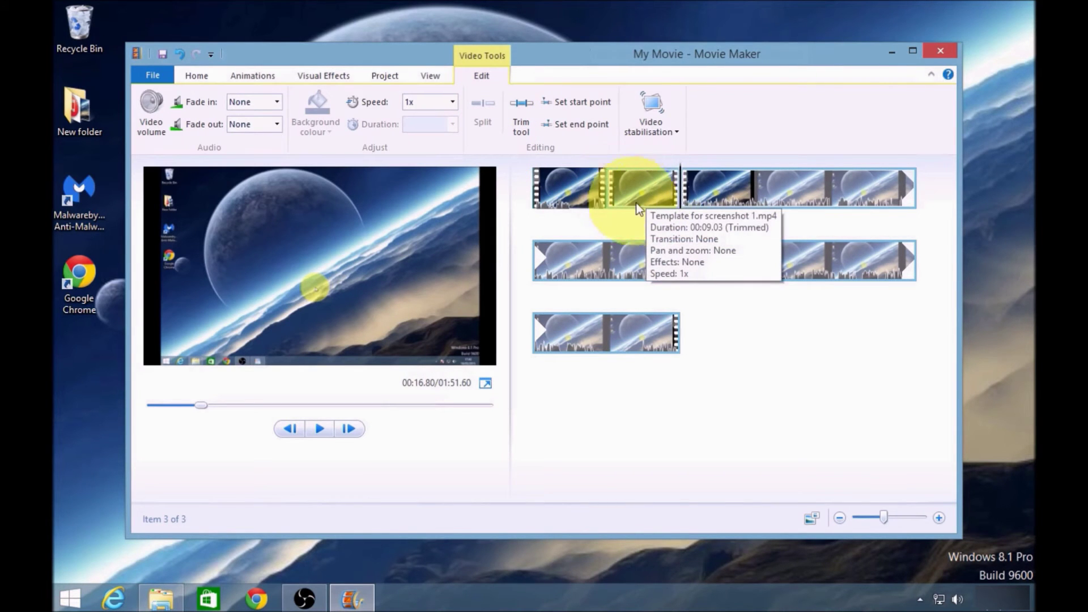
{"action": "right_click", "coordinate": [637, 185]}
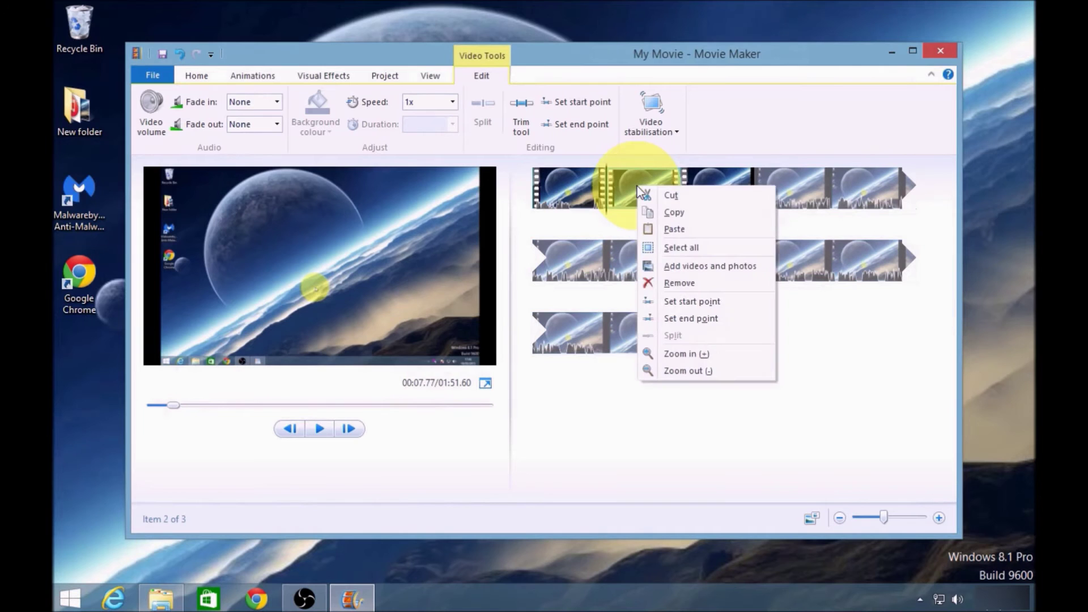
{"action": "left_click", "coordinate": [684, 283]}
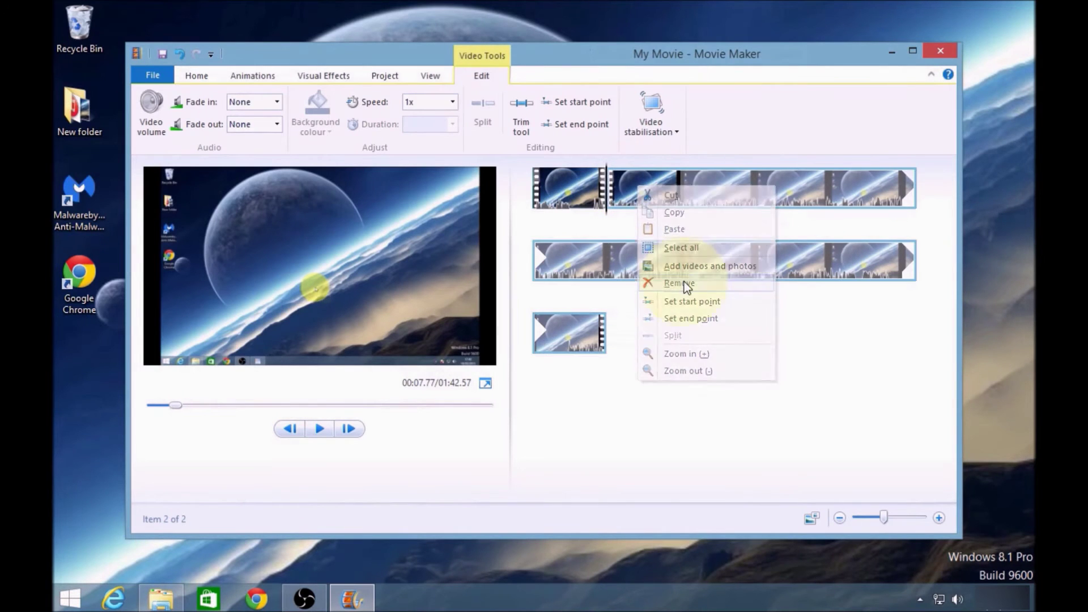
{"action": "left_click", "coordinate": [596, 220]}
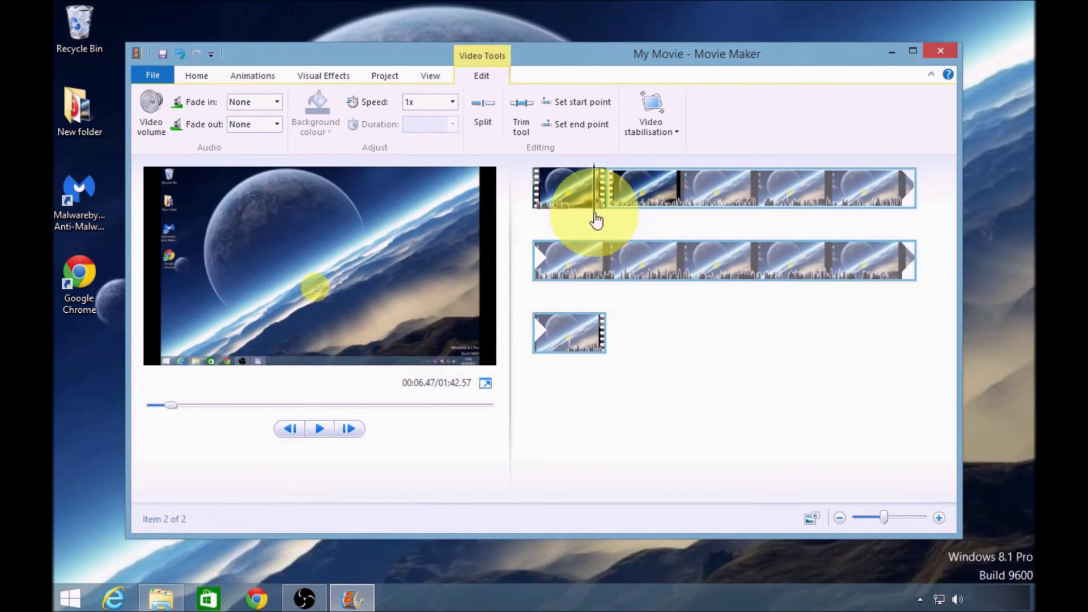
{"action": "left_click", "coordinate": [584, 206]}
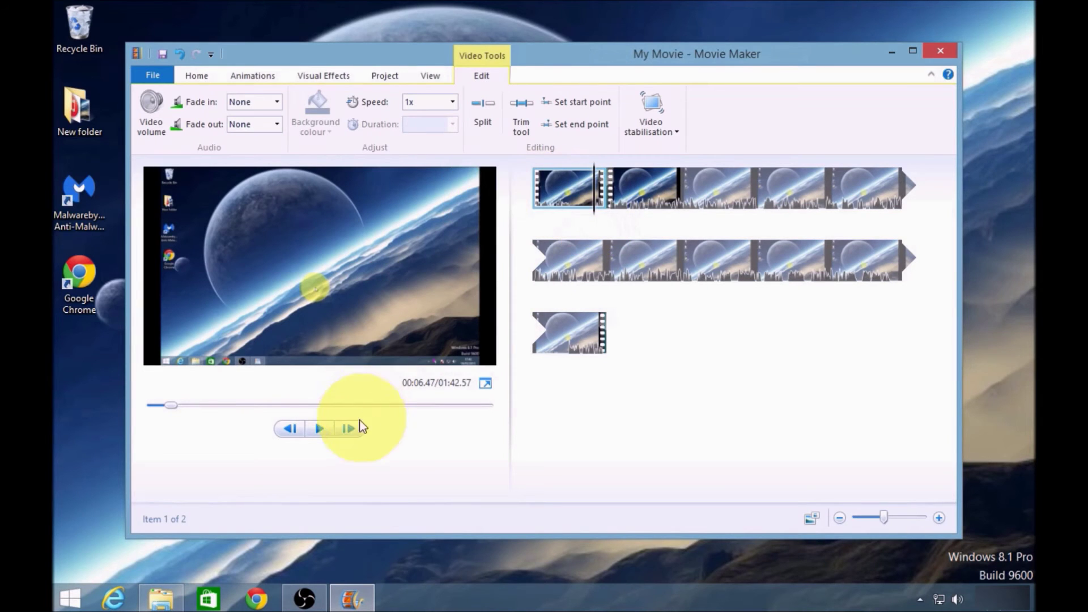
{"action": "left_click", "coordinate": [319, 429]}
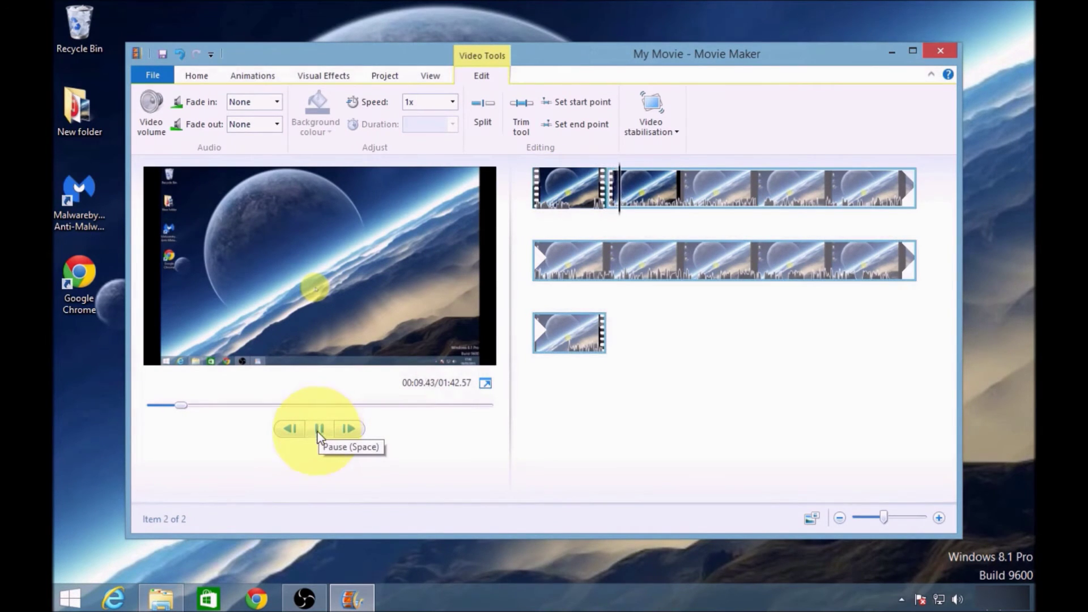
{"action": "left_click", "coordinate": [318, 431]}
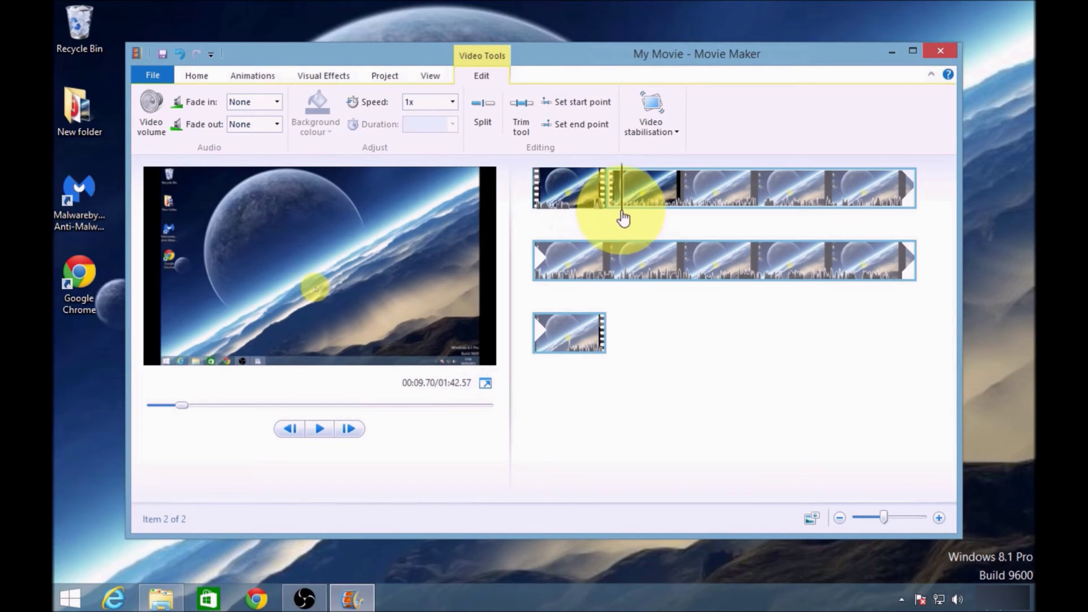
Step: Split the ending at 01:31.80 and about 01:37.63, then remove the piece between them
{"action": "left_click_drag", "start_coordinate": [628, 219], "coordinate": [898, 287]}
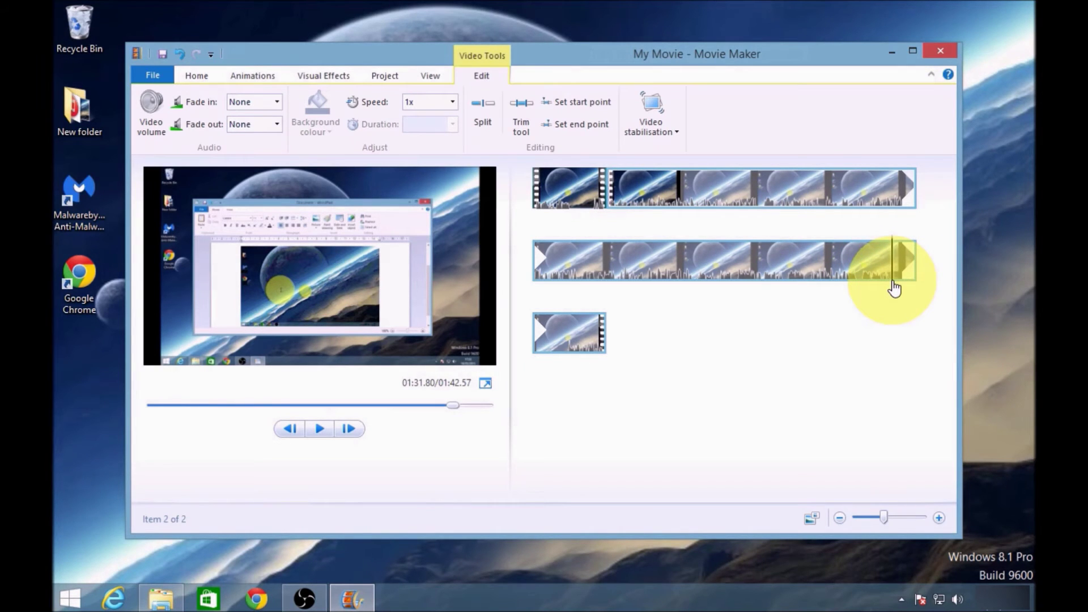
{"action": "left_click", "coordinate": [485, 109]}
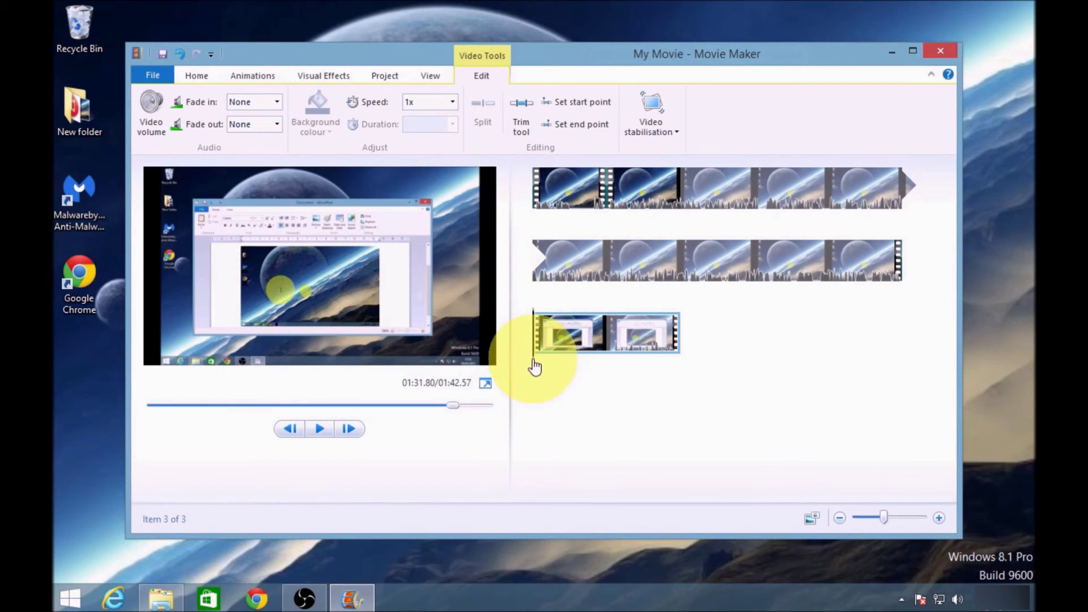
{"action": "left_click_drag", "start_coordinate": [535, 366], "coordinate": [600, 367]}
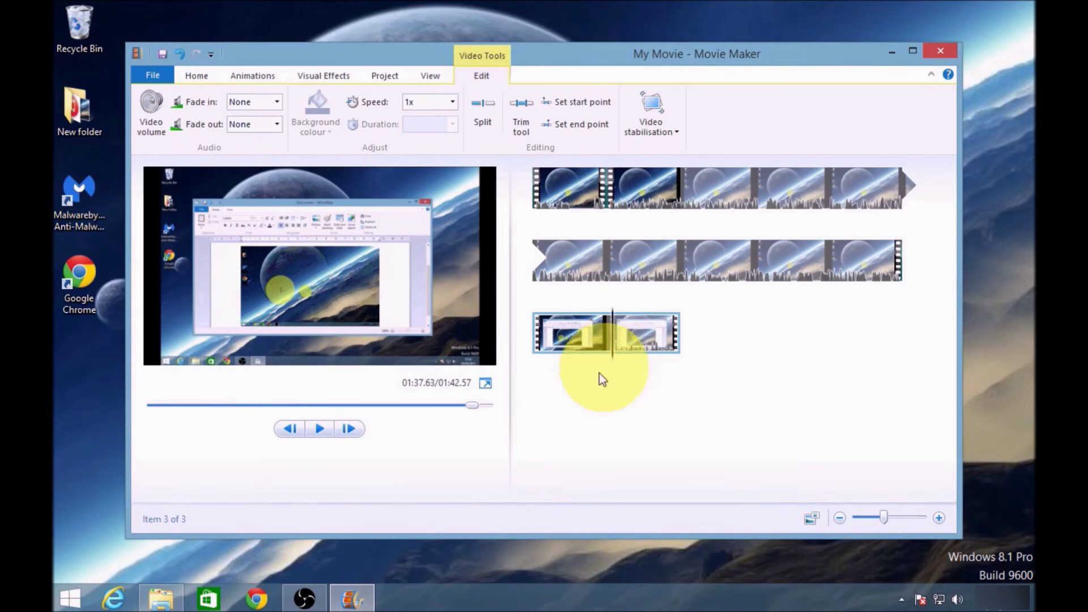
{"action": "left_click", "coordinate": [485, 109]}
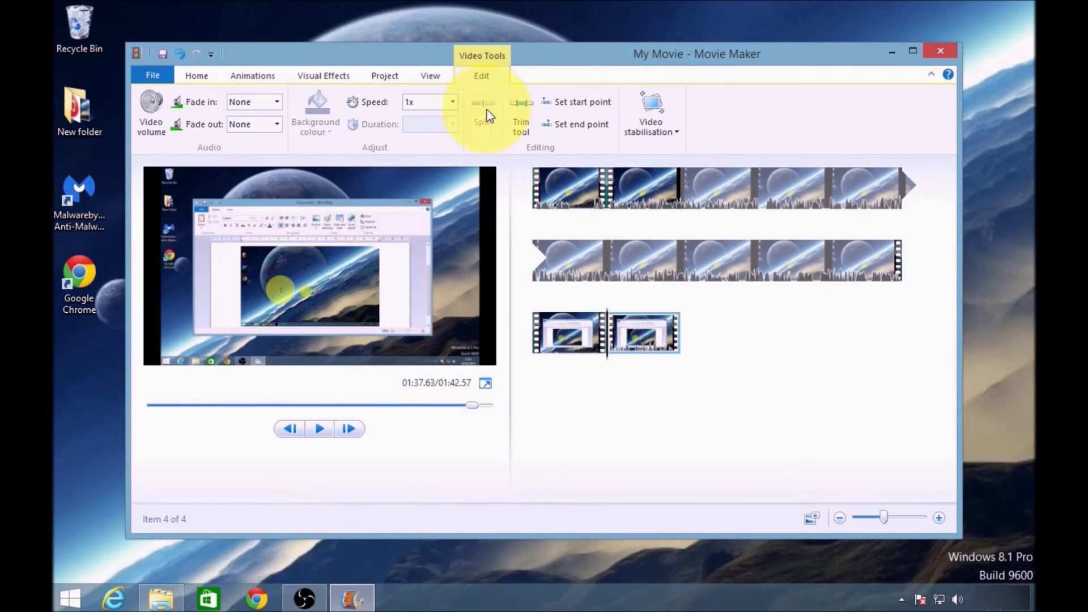
{"action": "right_click", "coordinate": [567, 328]}
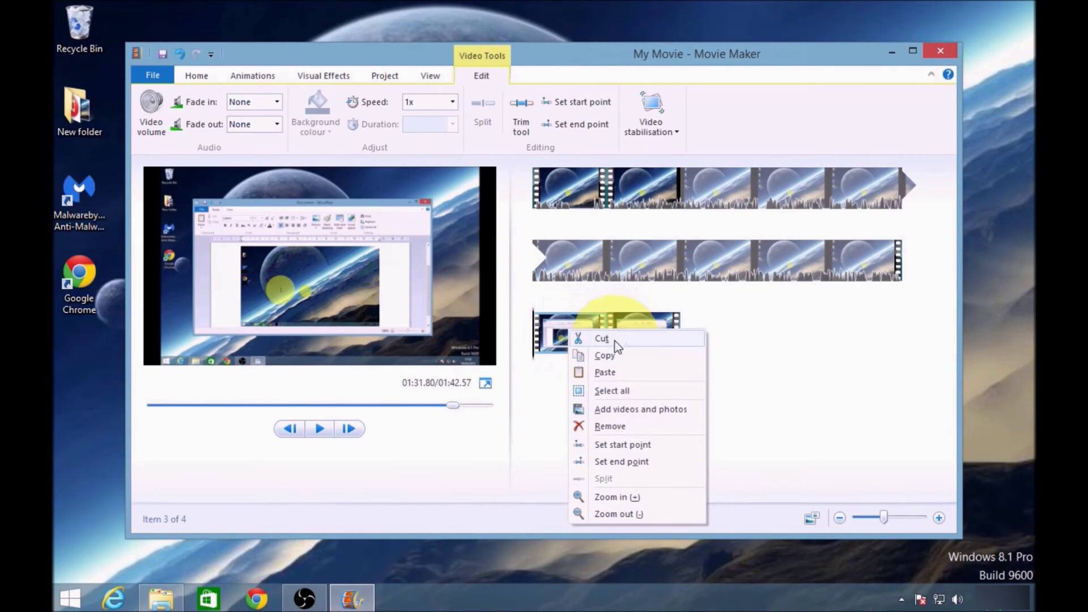
{"action": "left_click", "coordinate": [615, 426]}
{"action": "left_click", "coordinate": [536, 368]}
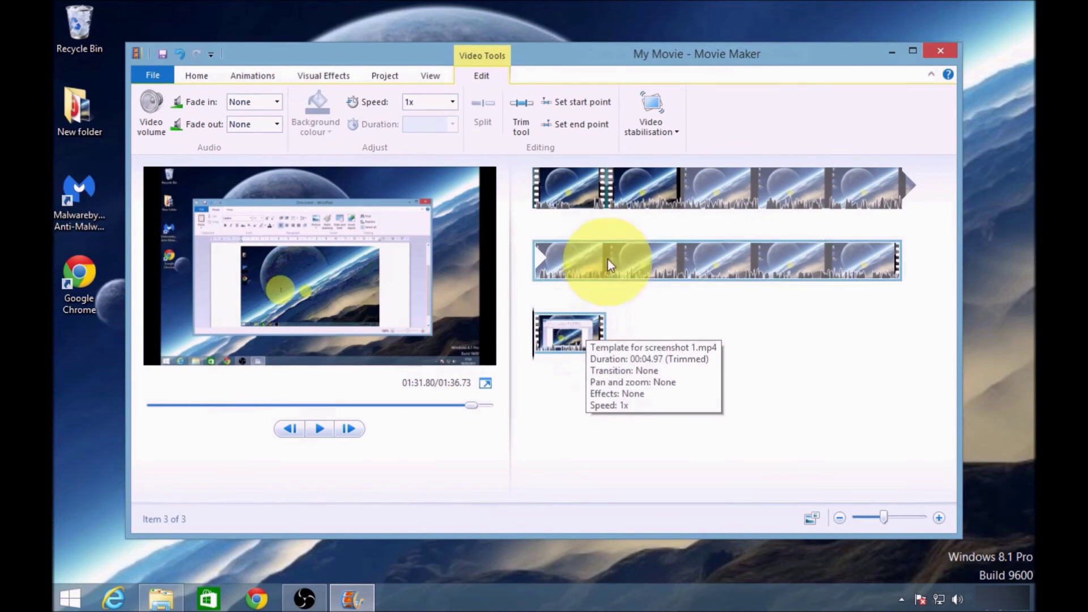
Step: Save the movie for high-definition display as MPEG-4/H.264 named 'Trim done need to do split'
{"action": "left_click", "coordinate": [163, 78]}
{"action": "mouse_move", "coordinate": [194, 277]}
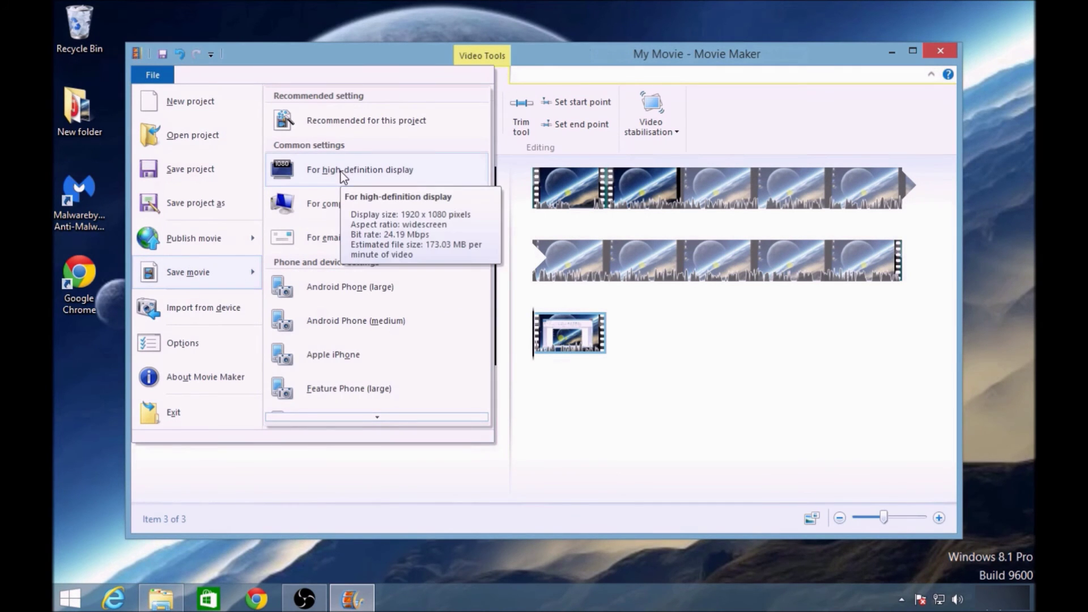
{"action": "left_click", "coordinate": [380, 170]}
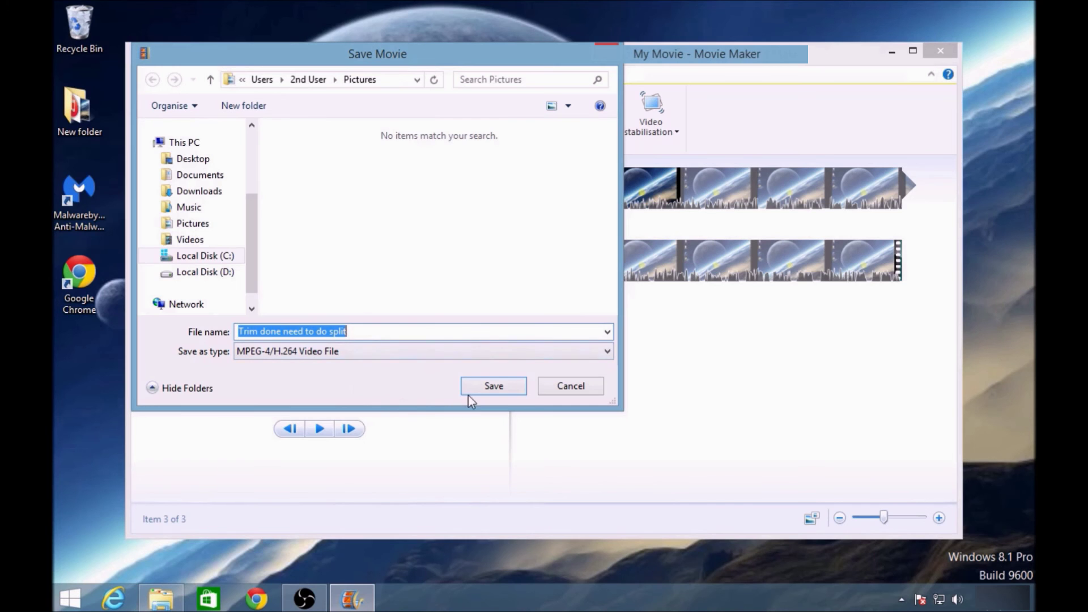
{"action": "left_click", "coordinate": [606, 50]}
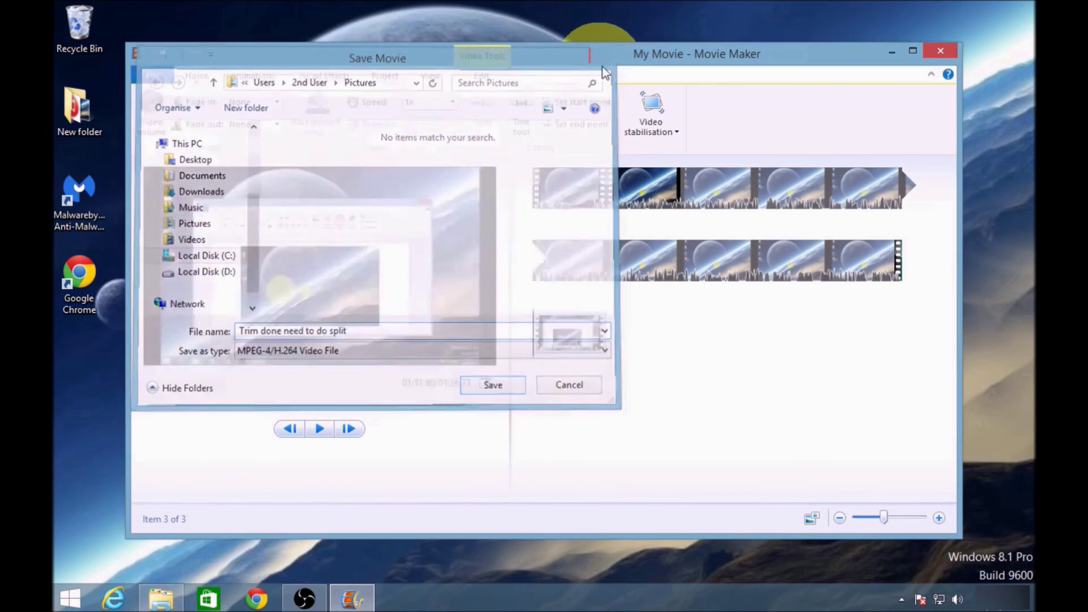